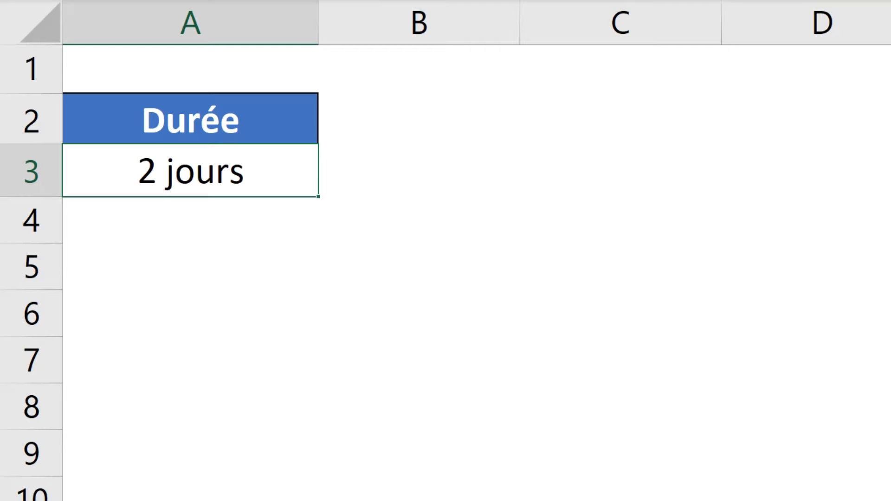
# Test the day-unit format of the Durée cell A3 with the values 1 and -2
pyautogui.write('1')
pyautogui.press('Return')
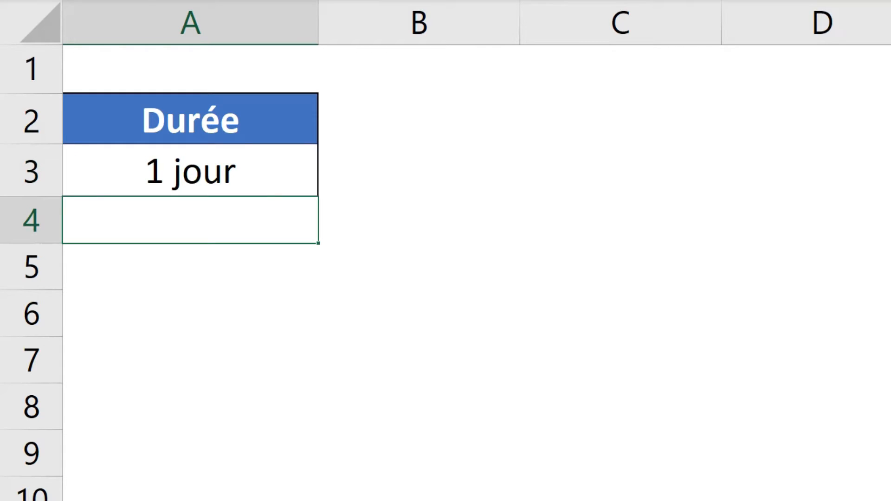
pyautogui.click(191, 171)
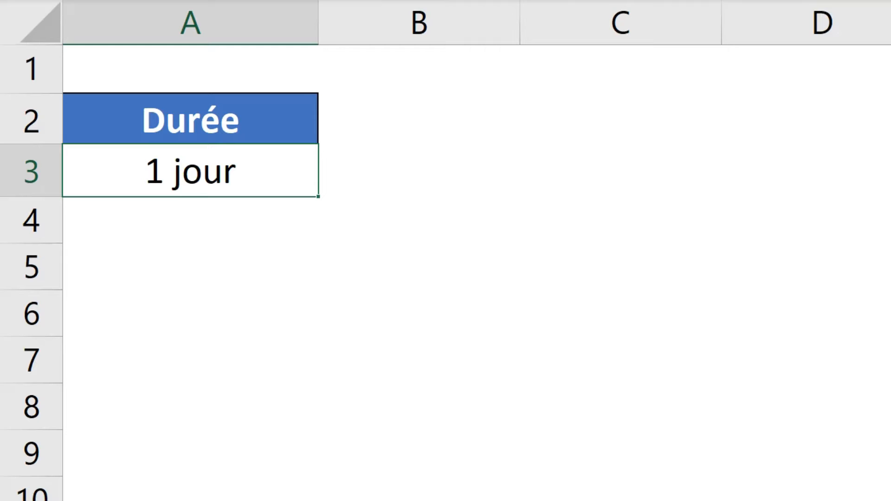
pyautogui.write('1')
pyautogui.press('BackSpace')
pyautogui.write('-2')
pyautogui.press('Return')
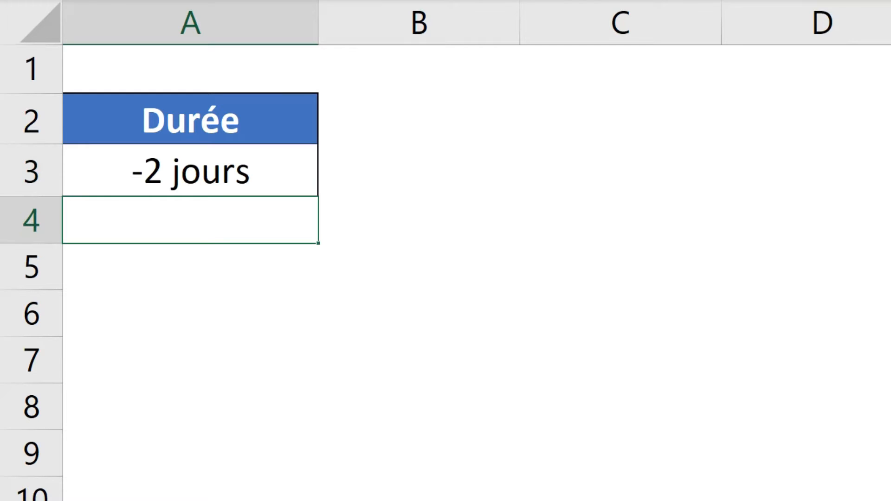
# Test the day-unit format of the Durée cell A3 with the values -1 and 0
pyautogui.click(191, 171)
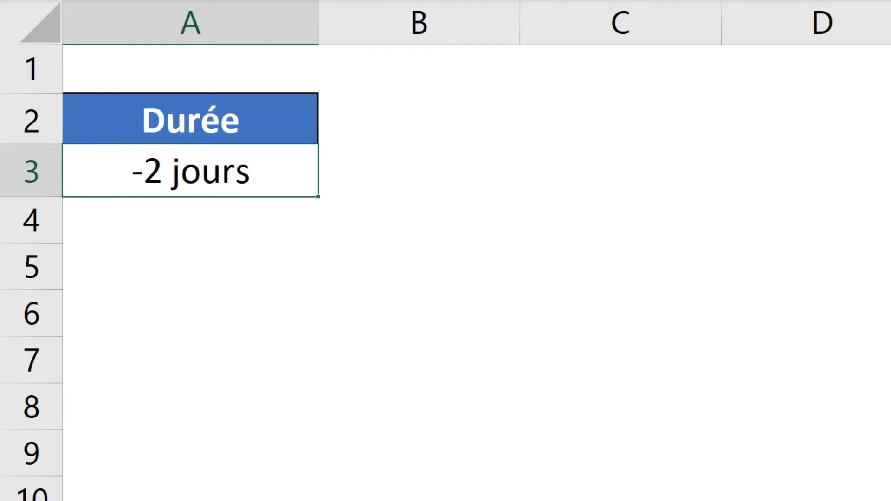
pyautogui.write('-1')
pyautogui.press('Return')
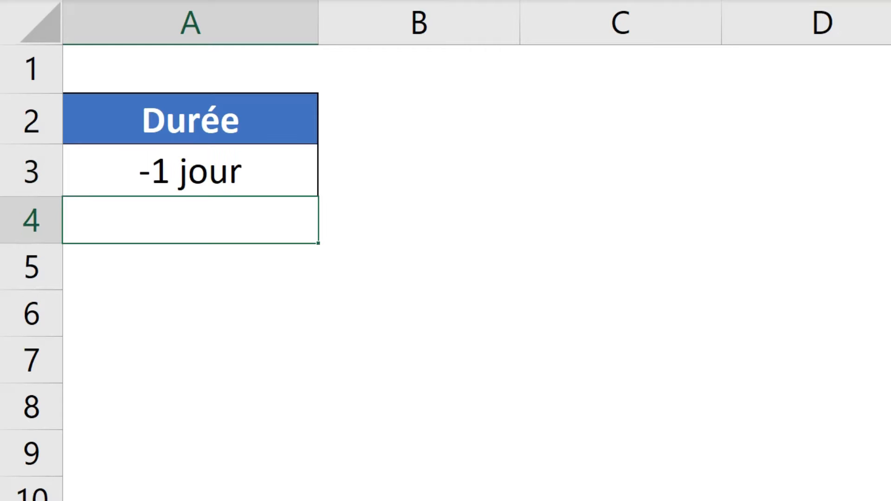
pyautogui.click(191, 171)
pyautogui.write('0')
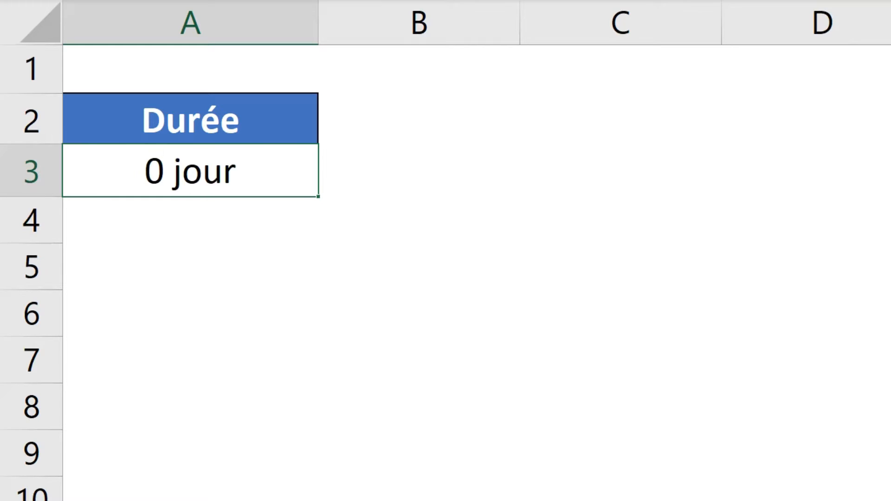
pyautogui.press('Return')
pyautogui.click(190, 171)
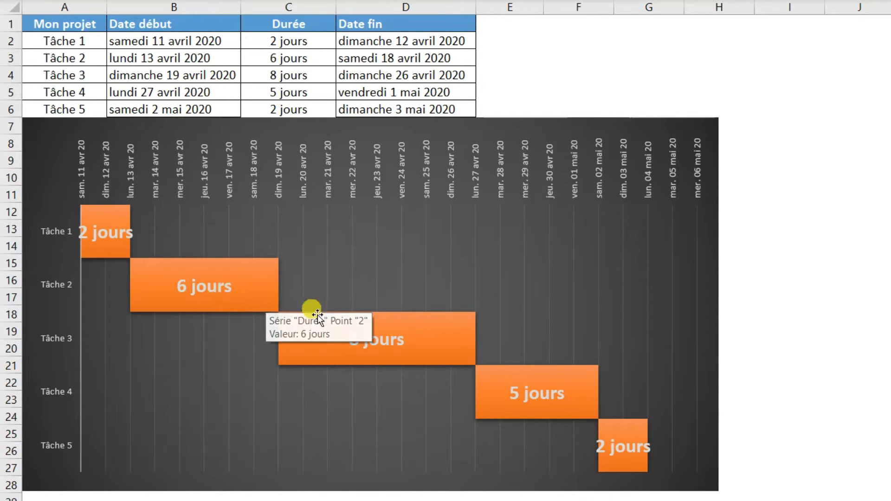
# Set the duration of Tâche 2 to 1 in cell C3 of the project table
pyautogui.click(296, 75)
pyautogui.click(292, 59)
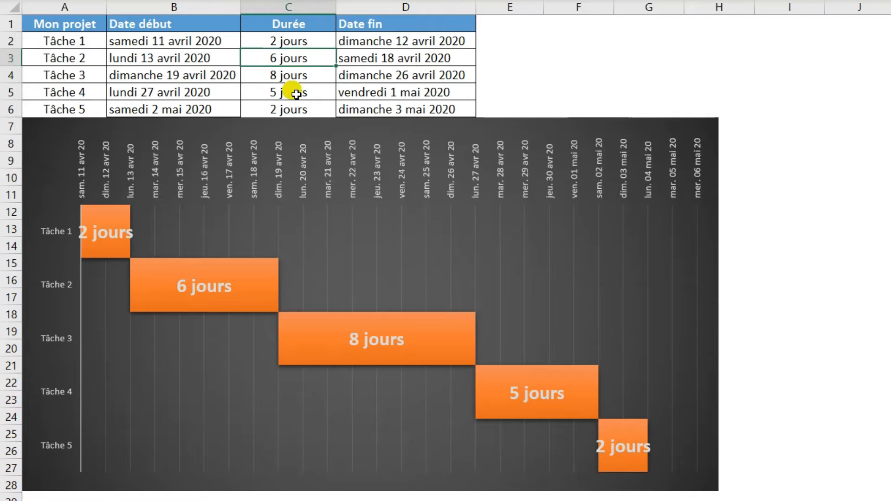
pyautogui.write('1')
pyautogui.press('Return')
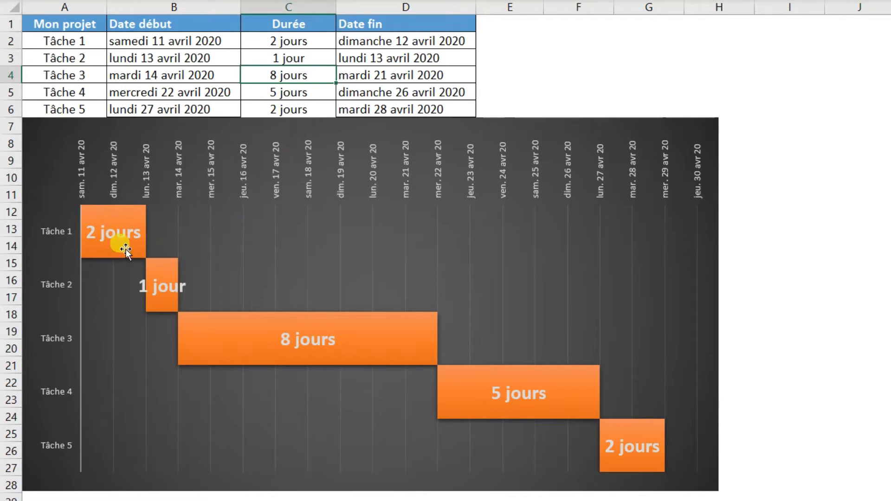
pyautogui.moveTo(273, 333)
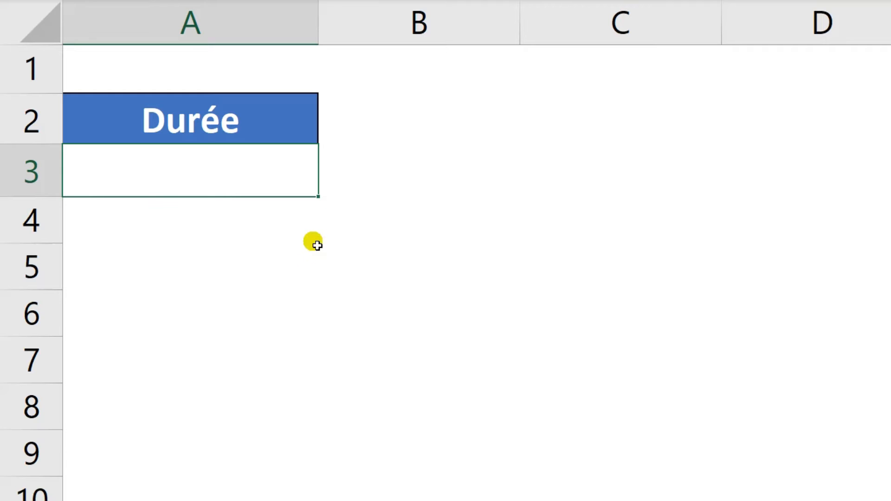
pyautogui.rightClick(253, 179)
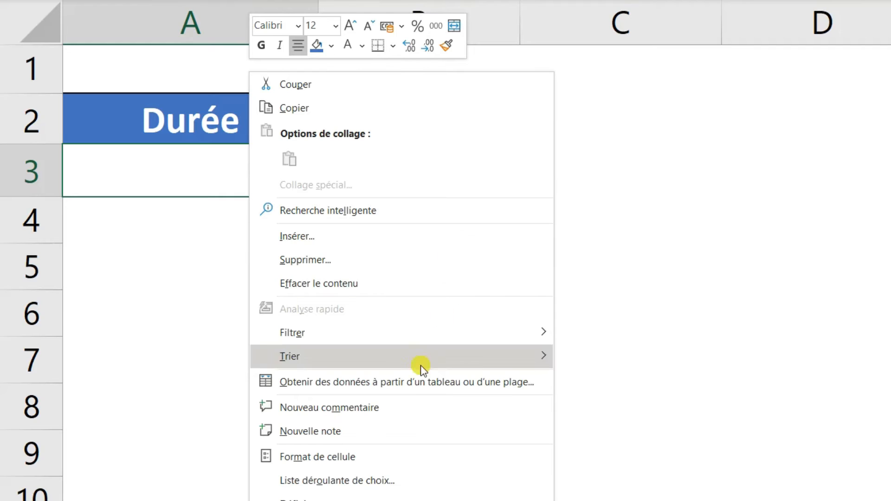
pyautogui.click(326, 456)
pyautogui.moveTo(299, 139); pyautogui.dragTo(582, 87)
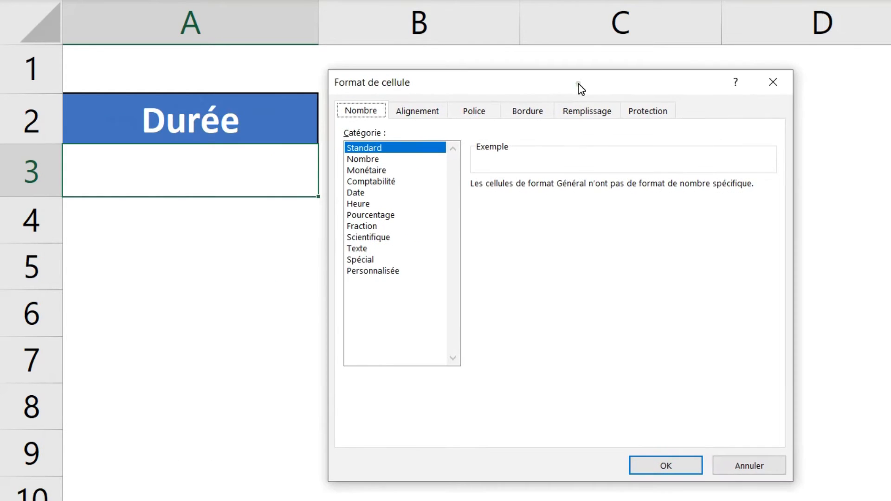
pyautogui.click(366, 273)
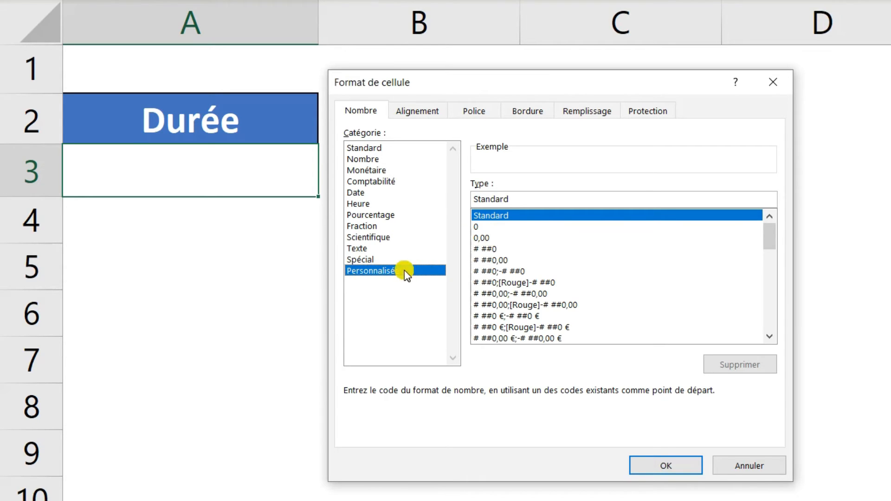
pyautogui.click(776, 86)
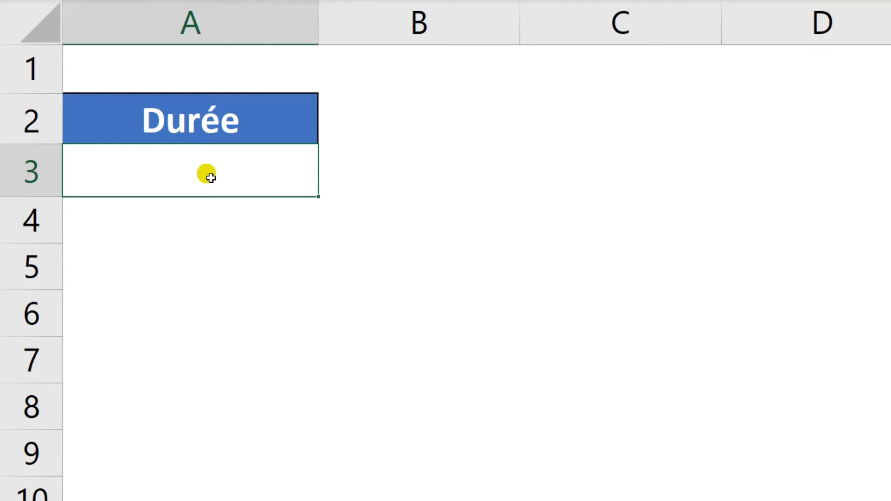
# Enter -2 in cell A3 below the Durée header and open the custom number format settings for that cell
pyautogui.write('-2')
pyautogui.press('Return')
pyautogui.click(211, 177)
pyautogui.rightClick(240, 179)
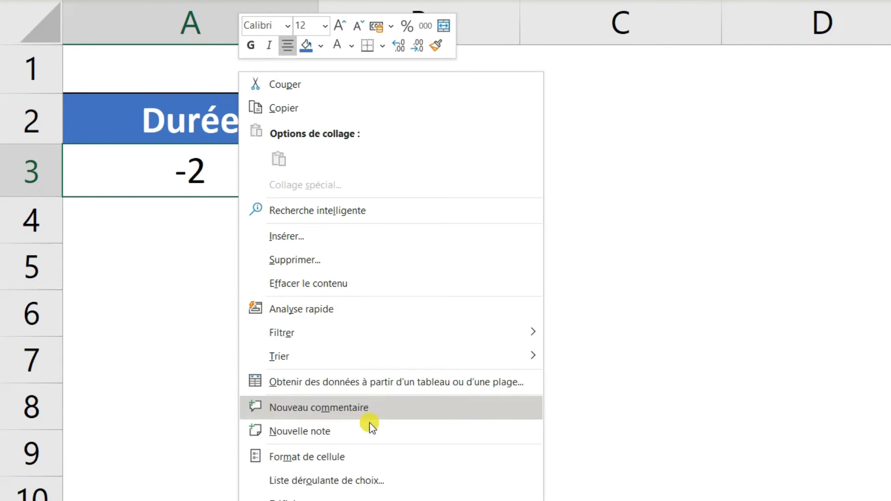
pyautogui.click(356, 454)
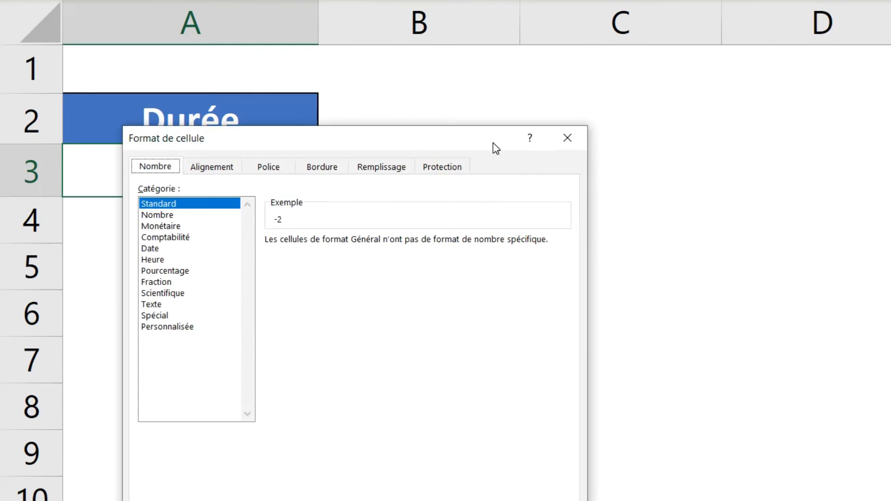
pyautogui.moveTo(466, 142); pyautogui.dragTo(717, 86)
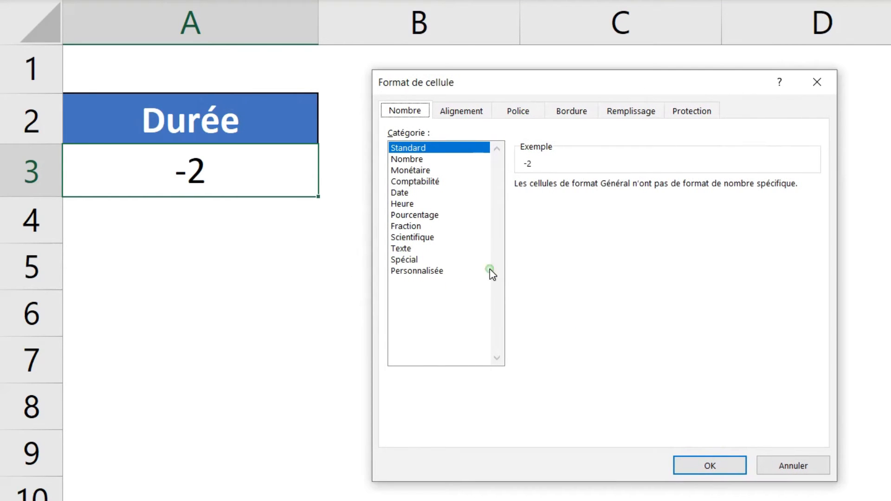
pyautogui.click(442, 282)
pyautogui.moveTo(537, 79); pyautogui.dragTo(487, 86)
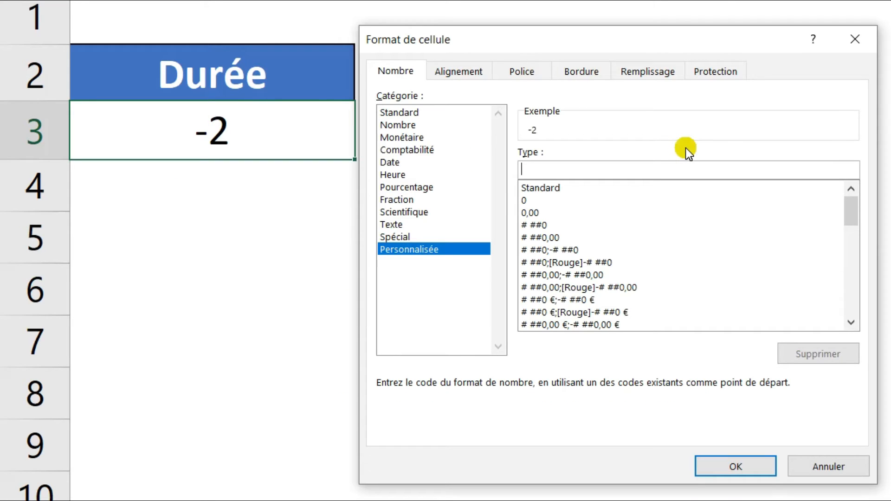
# Apply the custom number format [<=-2]-0,0" jours" to cell A3
pyautogui.write('[<=-2]')
pyautogui.write('-')
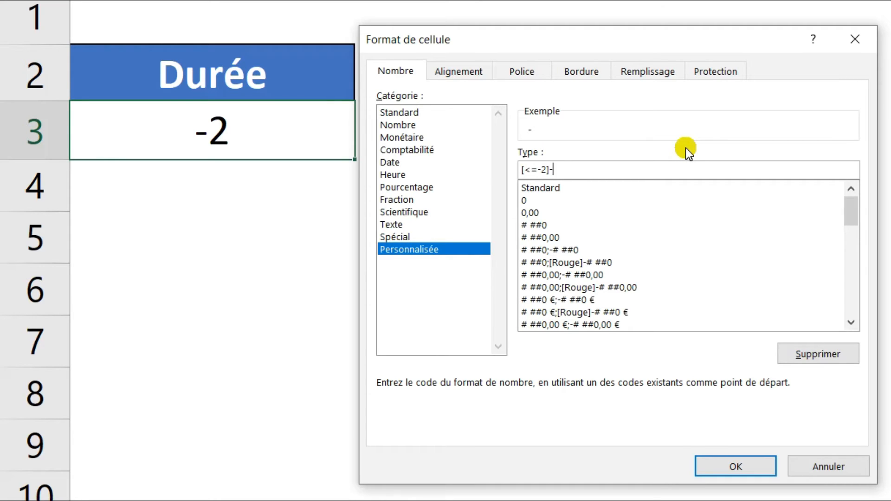
pyautogui.write('0,0')
pyautogui.write('"')
pyautogui.write('jours')
pyautogui.write('"')
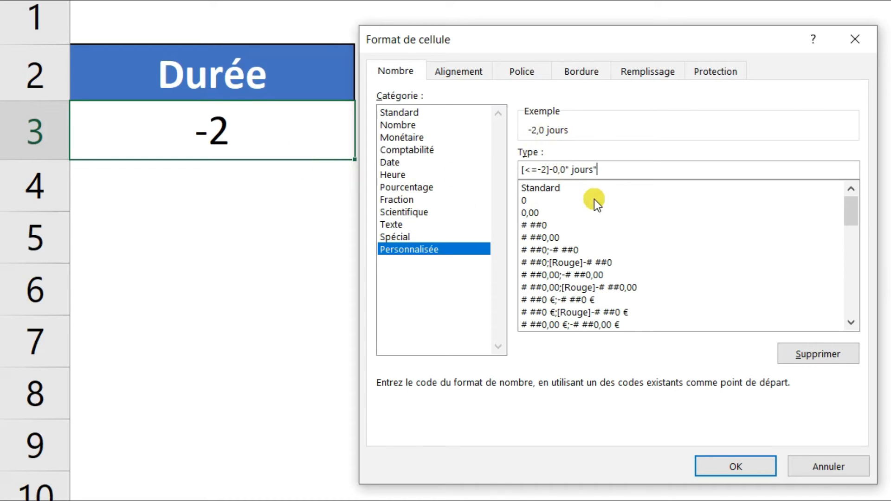
pyautogui.click(728, 467)
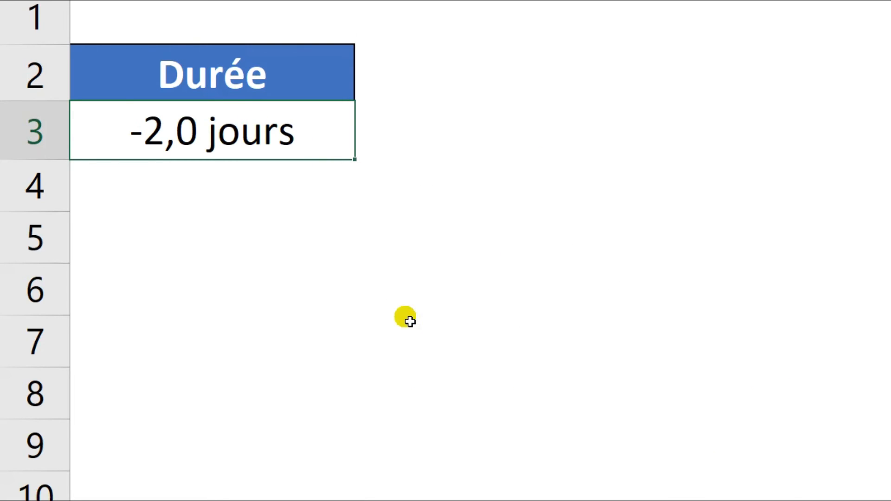
# Test the custom format in cell A3 with the negative values -1,5, -3 and -2,1
pyautogui.write('-1')
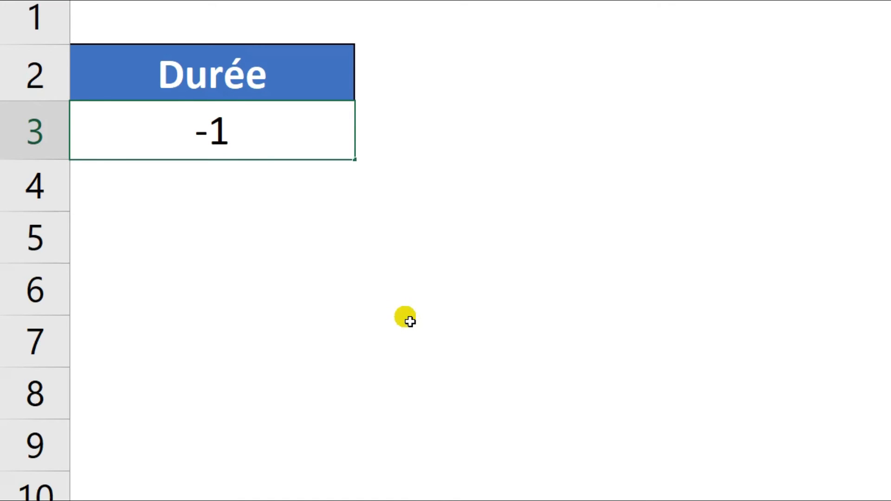
pyautogui.write(',5')
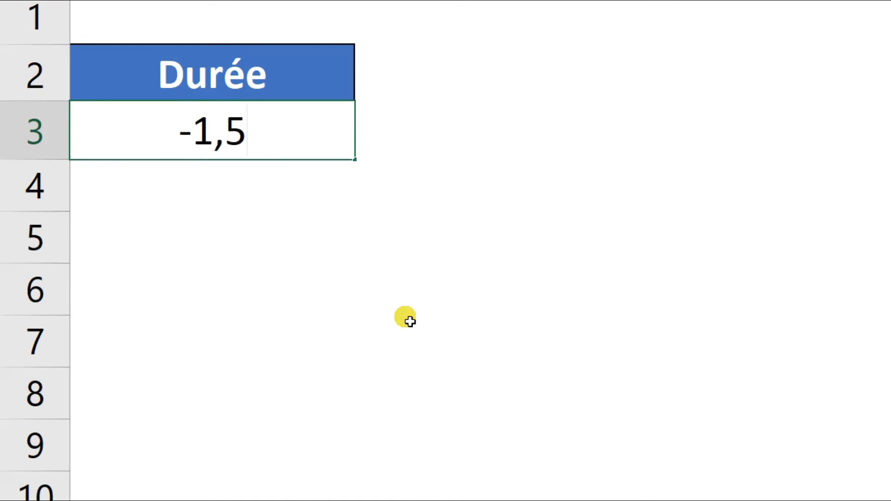
pyautogui.press('Return')
pyautogui.press('Up')
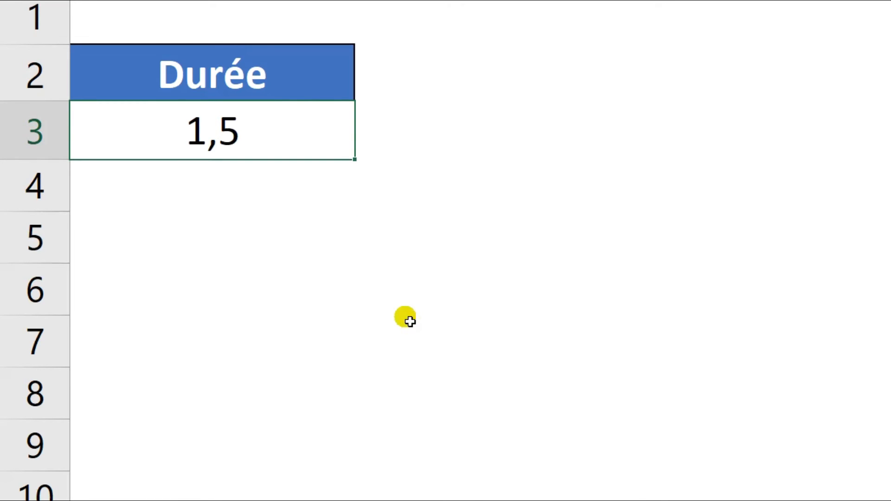
pyautogui.write('-3')
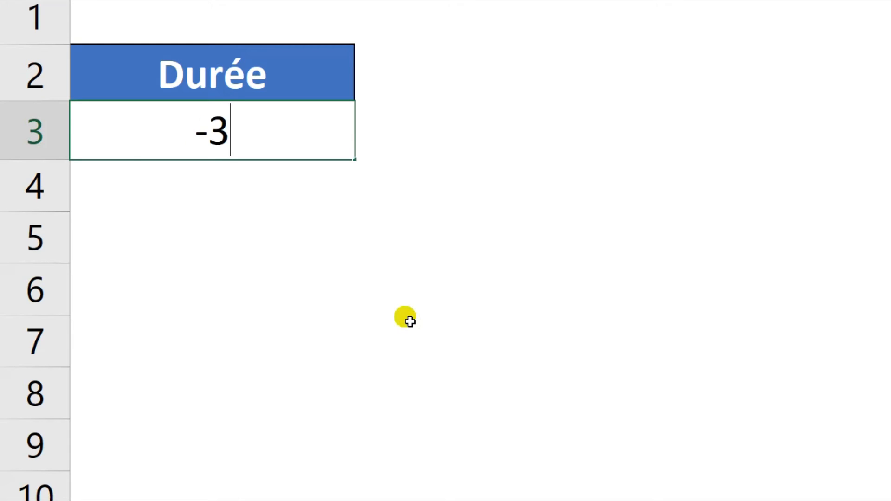
pyautogui.press('Return')
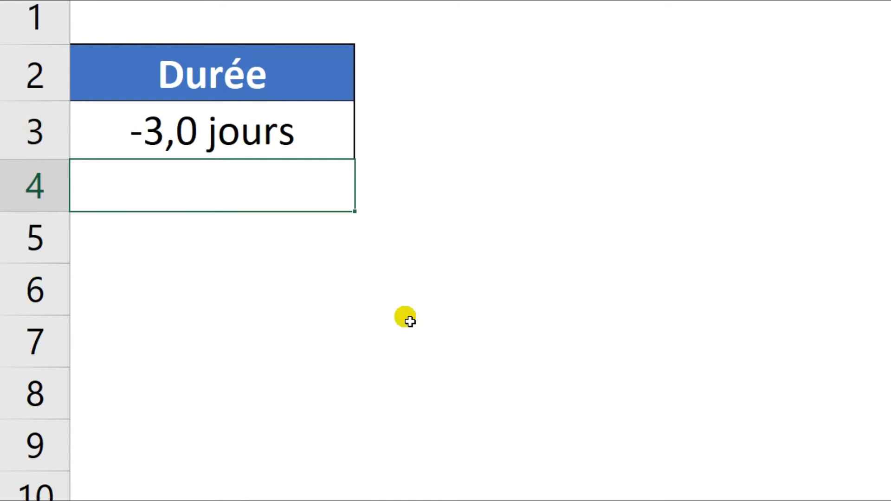
pyautogui.press('Up')
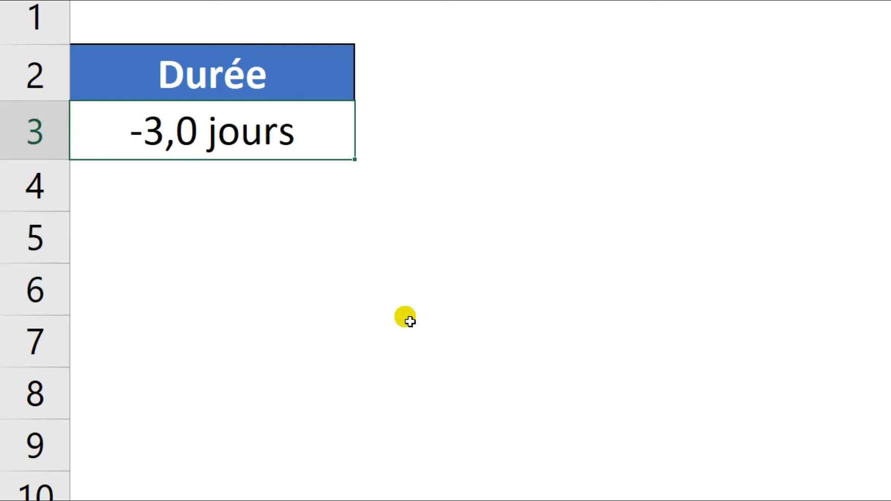
pyautogui.write('-2,1')
pyautogui.press('Return')
pyautogui.press('Up')
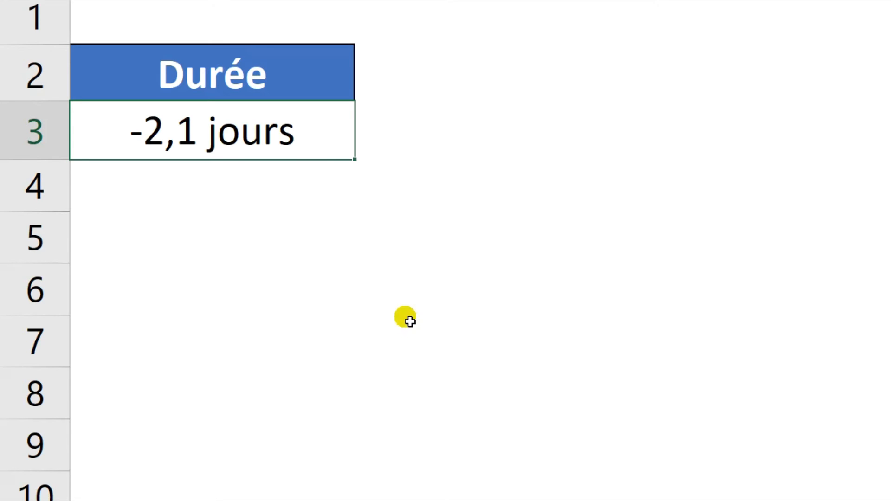
# Enter the positive value 3 in cell A3 and reopen the cell's custom number format settings
pyautogui.write('3')
pyautogui.press('Return')
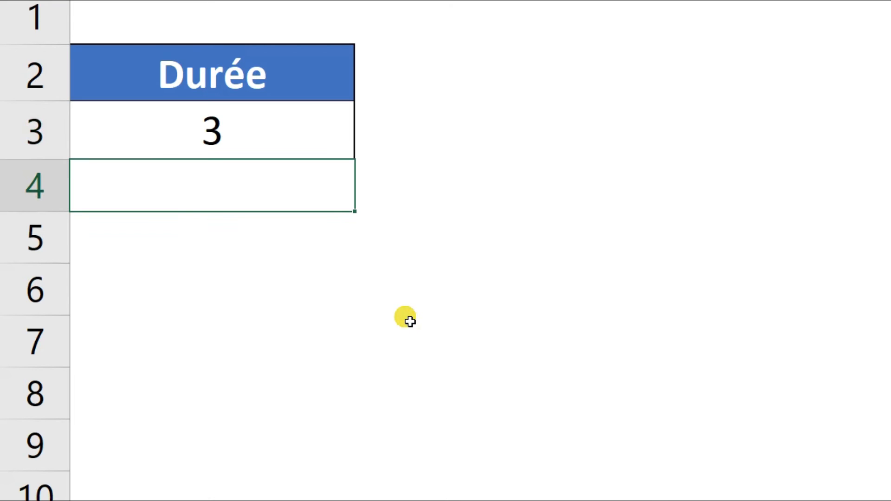
pyautogui.click(293, 132)
pyautogui.rightClick(294, 130)
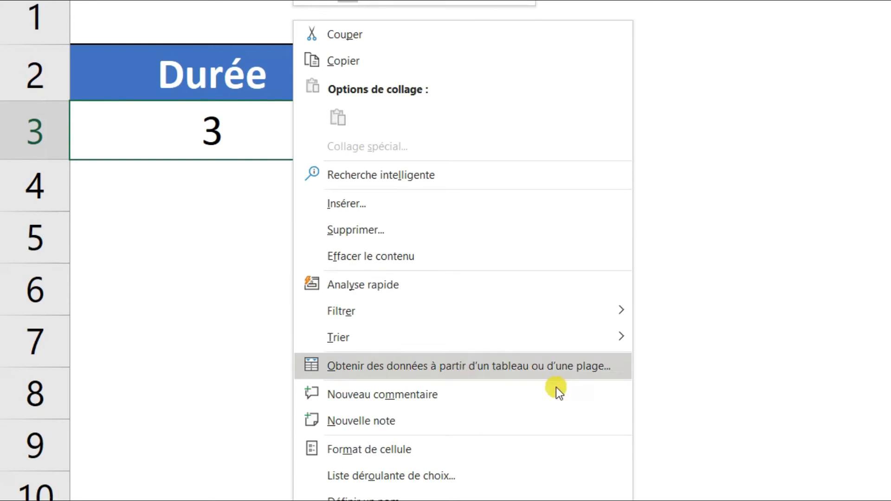
pyautogui.click(543, 439)
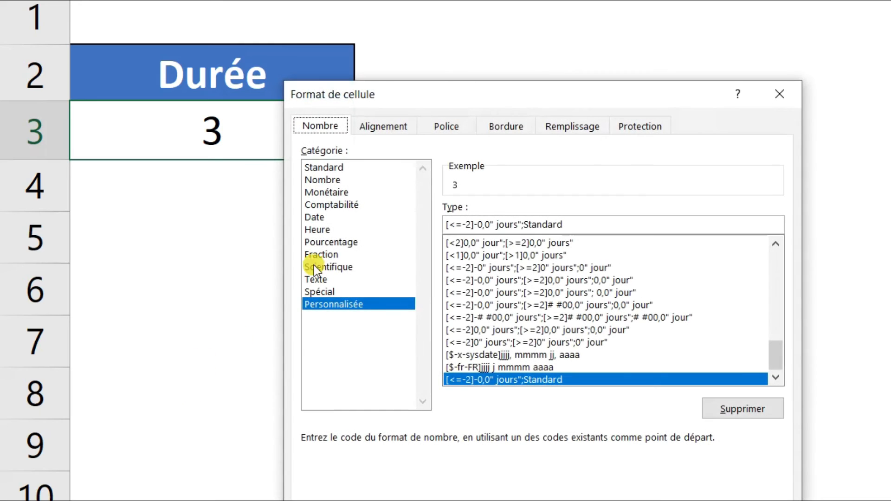
pyautogui.moveTo(419, 99); pyautogui.dragTo(500, 49)
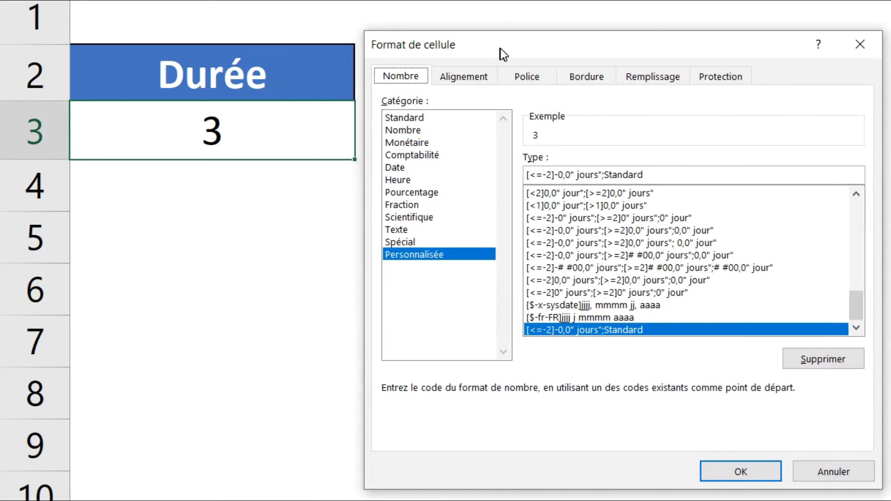
# Replace the Standard section of cell A3's custom number format with the condition [>=2]0,0" jours"
pyautogui.doubleClick(615, 175)
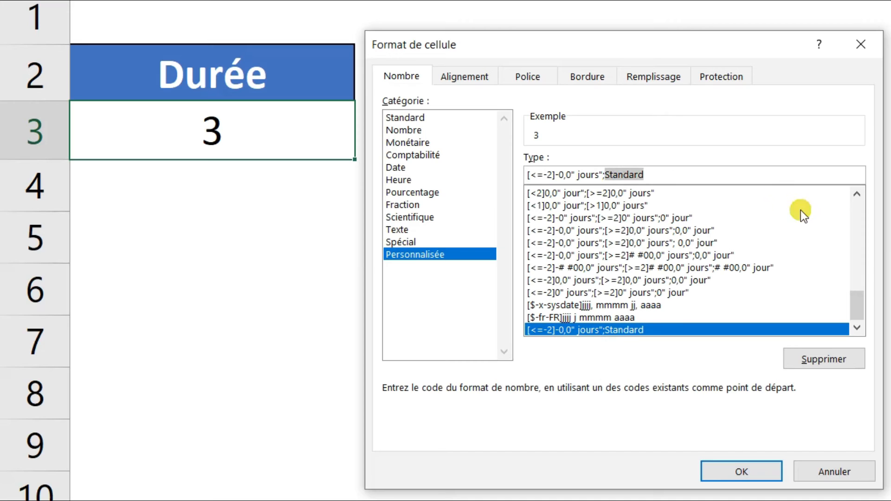
pyautogui.press('BackSpace')
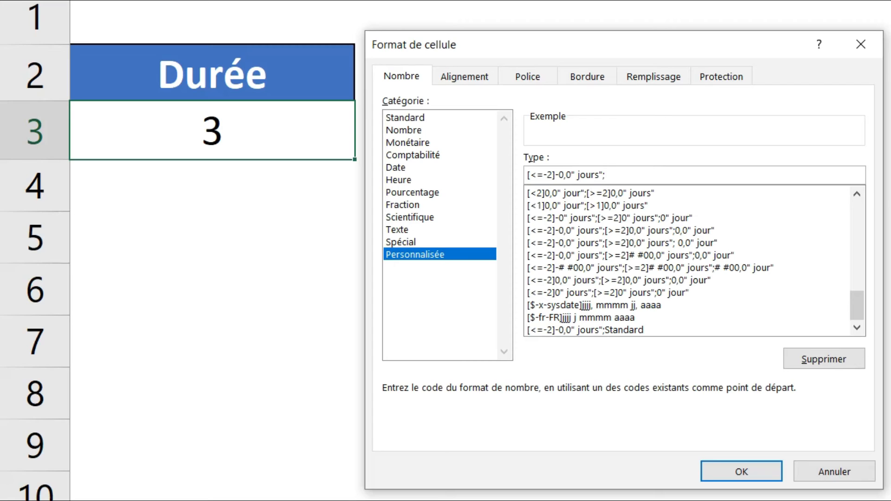
pyautogui.write('[')
pyautogui.write('>=2]')
pyautogui.write('0,0')
pyautogui.write('"')
pyautogui.write('jours')
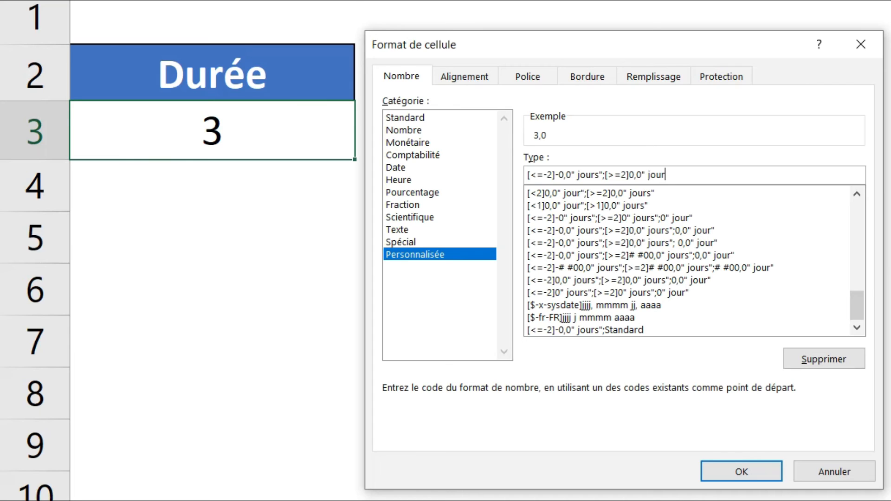
pyautogui.write('"')
# Add a third section 0,0" jour" for all other values to the custom format and apply it to cell A3
pyautogui.write(';')
pyautogui.write('0,0" jour"')
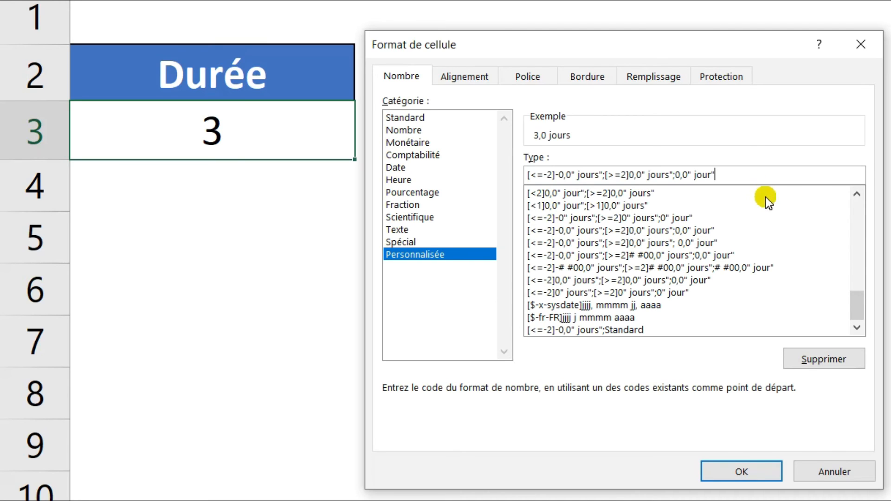
pyautogui.click(761, 476)
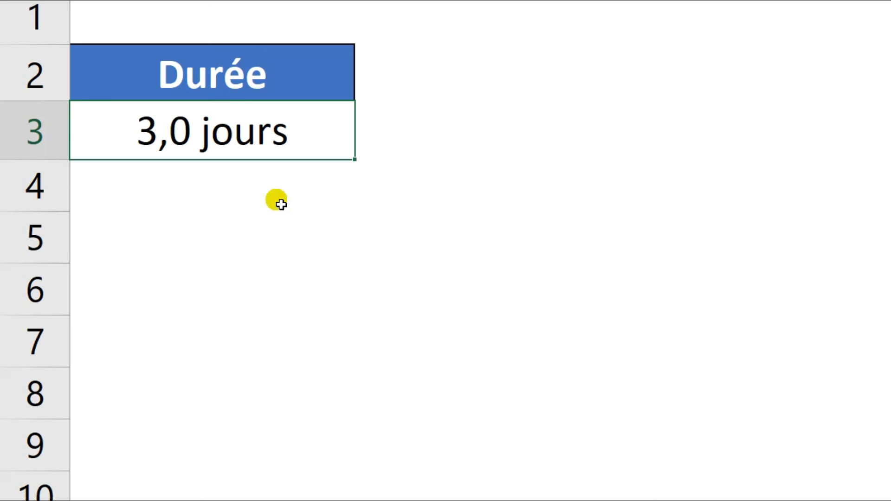
# Test the three-part custom format in cell A3 with the values -2 and -1,5
pyautogui.write('-2')
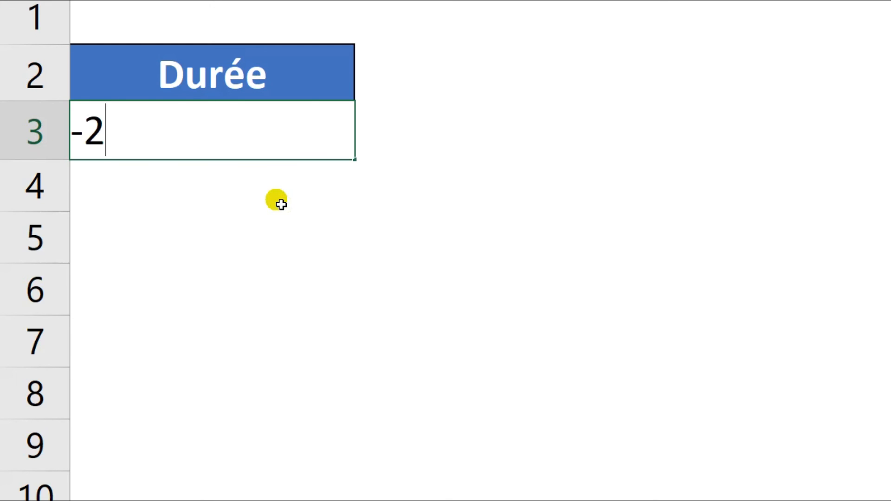
pyautogui.press('Return')
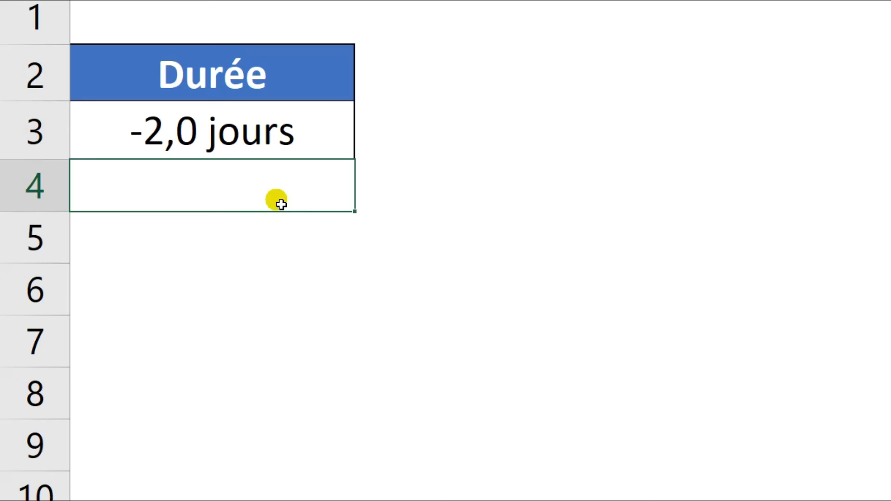
pyautogui.press('Up')
pyautogui.write('-1,5')
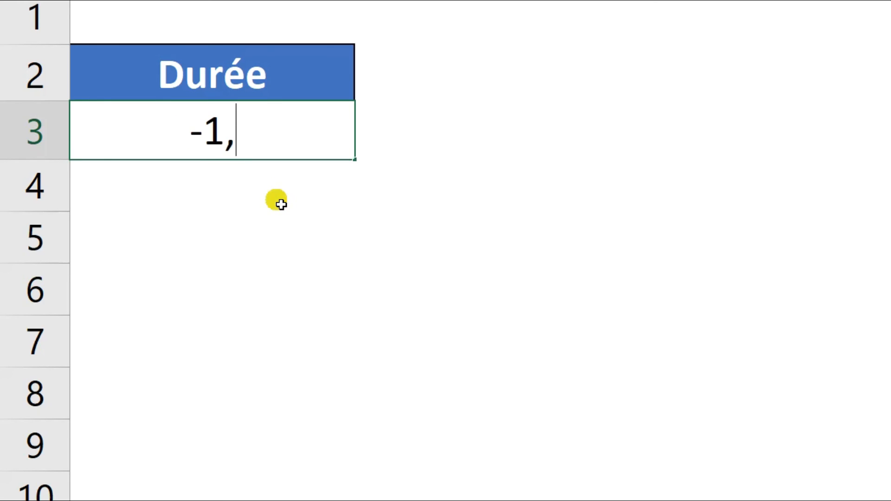
pyautogui.press('Return')
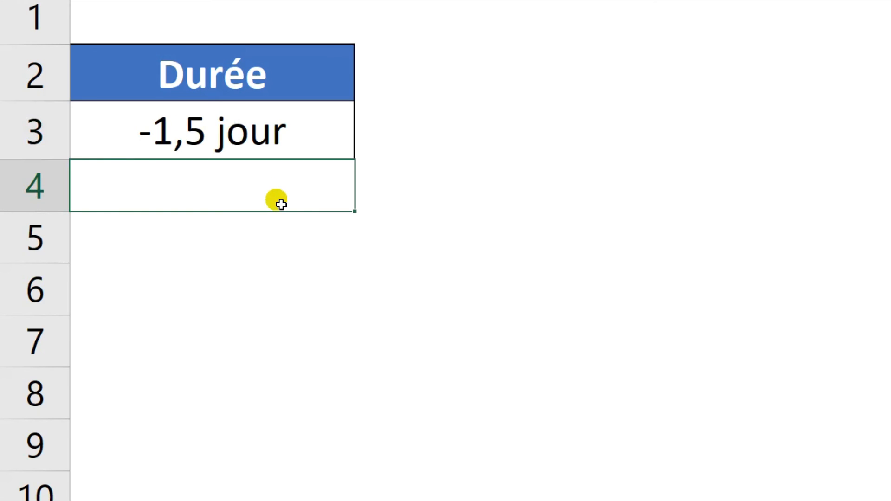
pyautogui.press('Up')
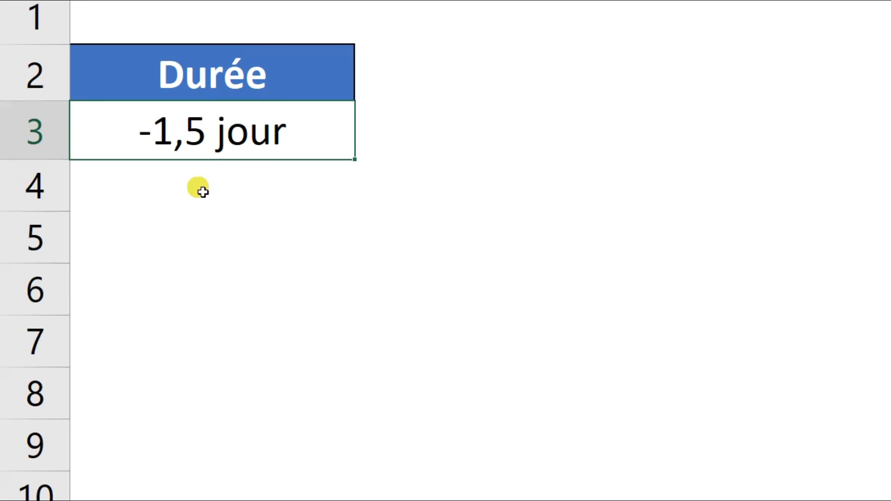